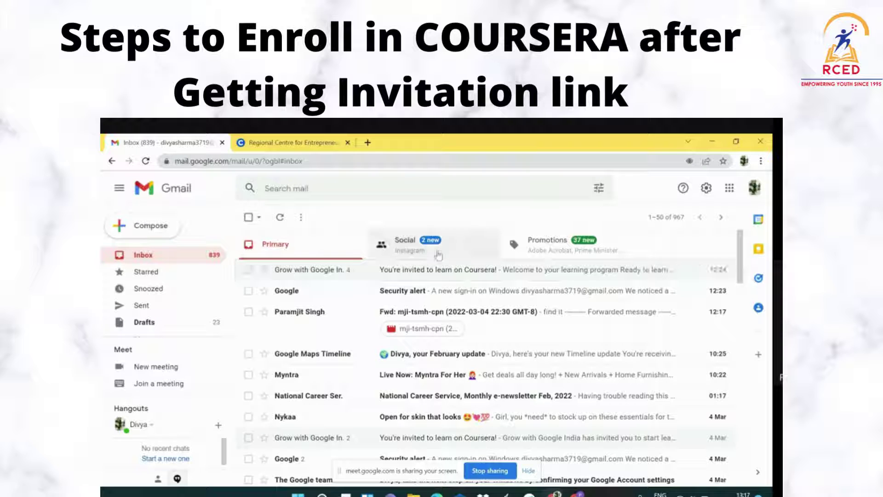
Open the Coursera invitation email and accept it via Join Now to reach the RCED program page
click(462, 274)
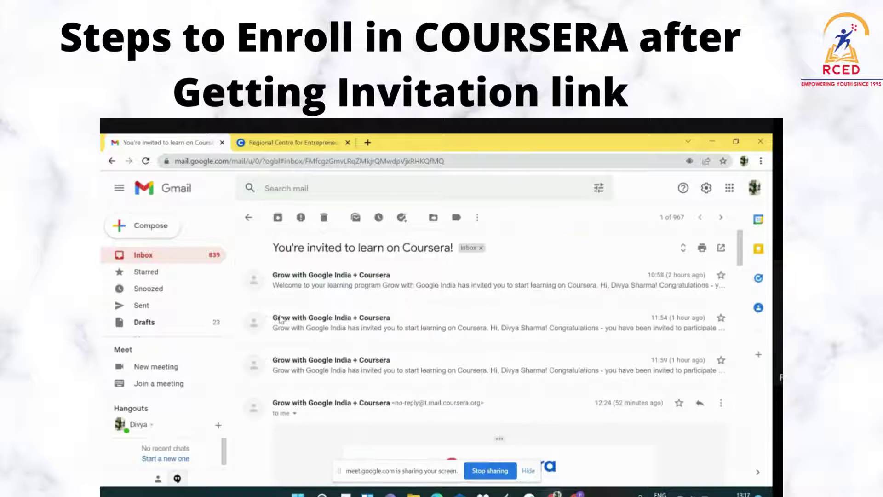
scroll(414, 363, down, 2)
scroll(414, 363, down, 3)
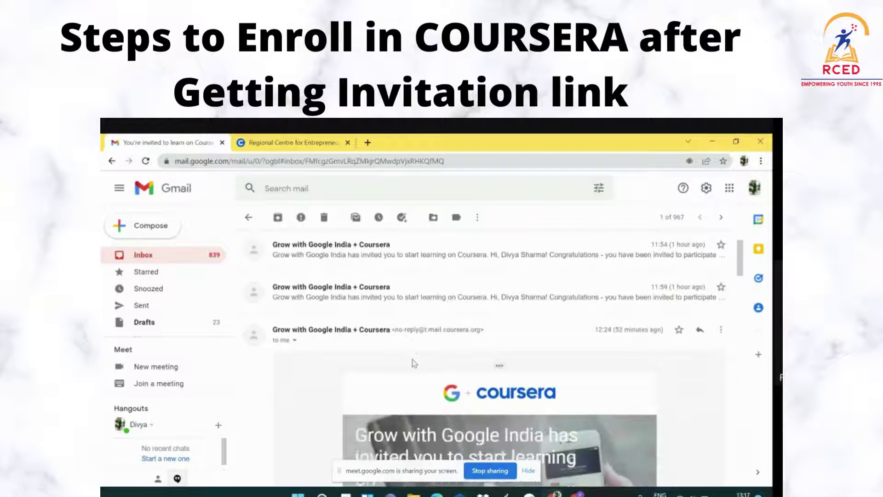
scroll(564, 435, up, 3)
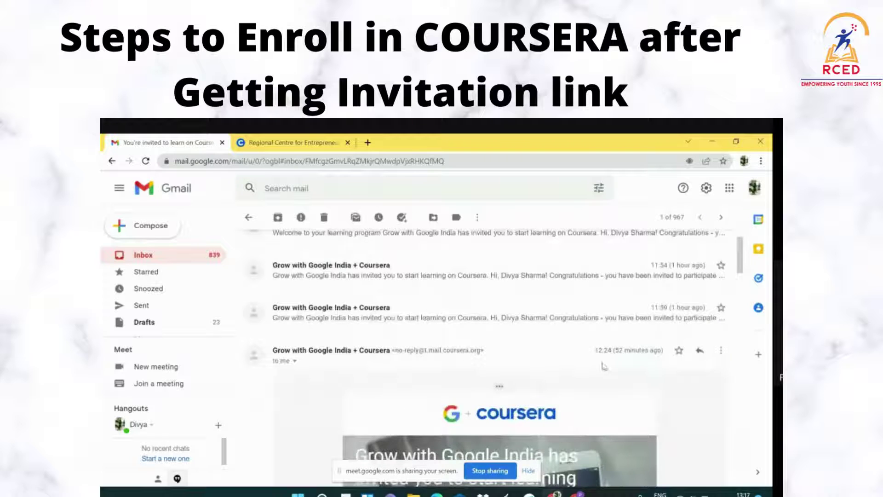
scroll(564, 435, down, 5)
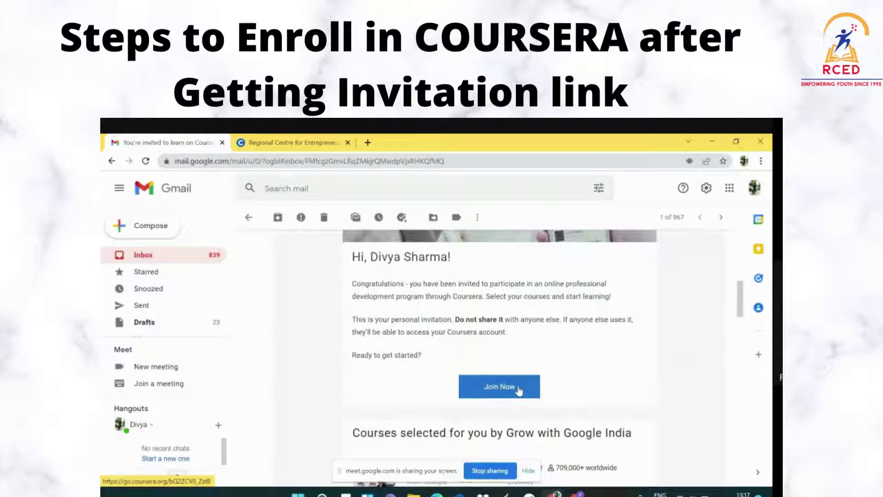
click(519, 391)
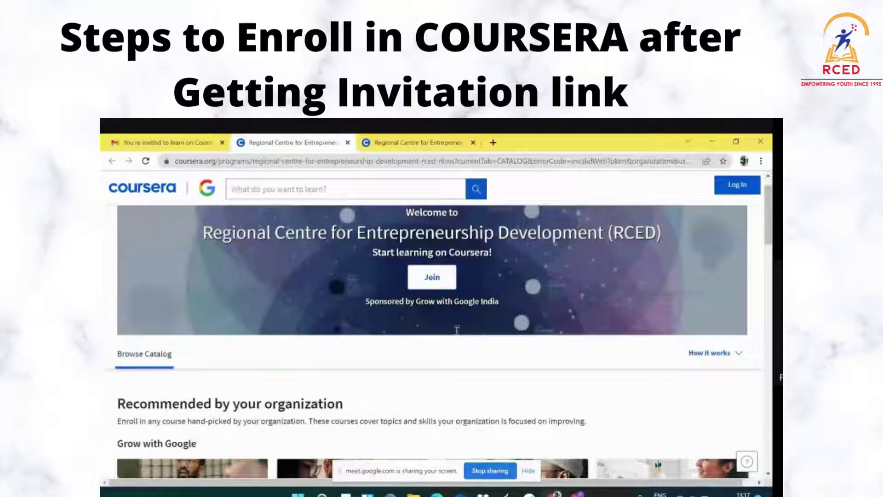
Join the RCED program and enter the account e-mail in the LOG IN form
scroll(465, 328, up, 1)
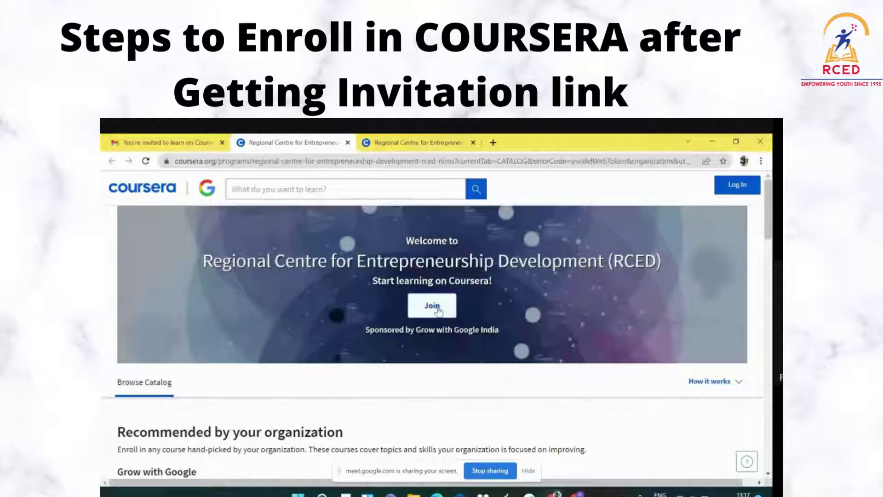
click(438, 311)
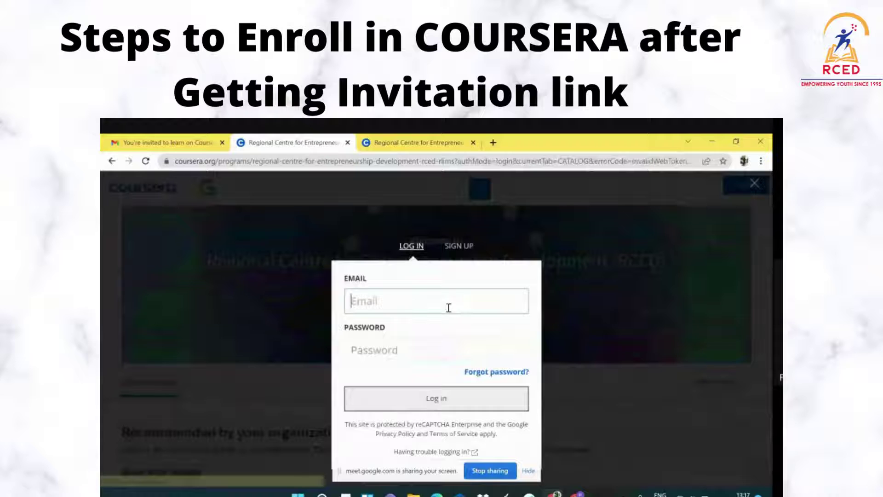
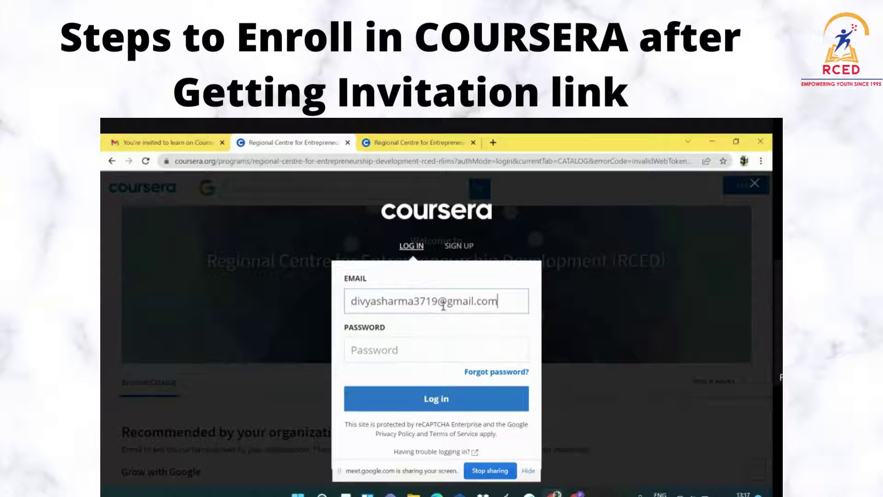
Enter the account password and submit the login
click(436, 354)
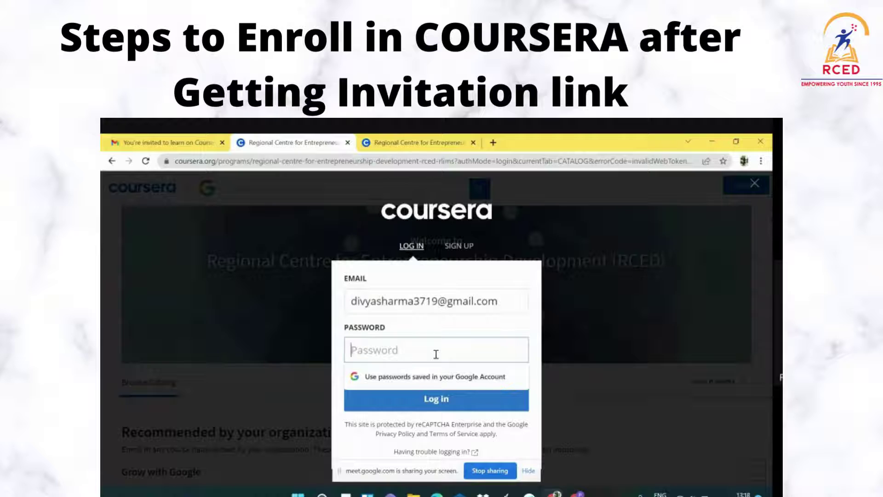
text(•••••)
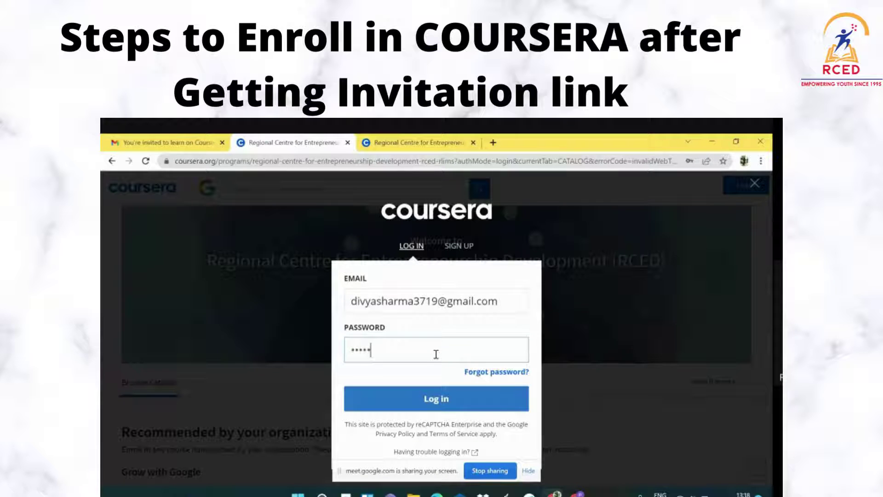
text(•••••)
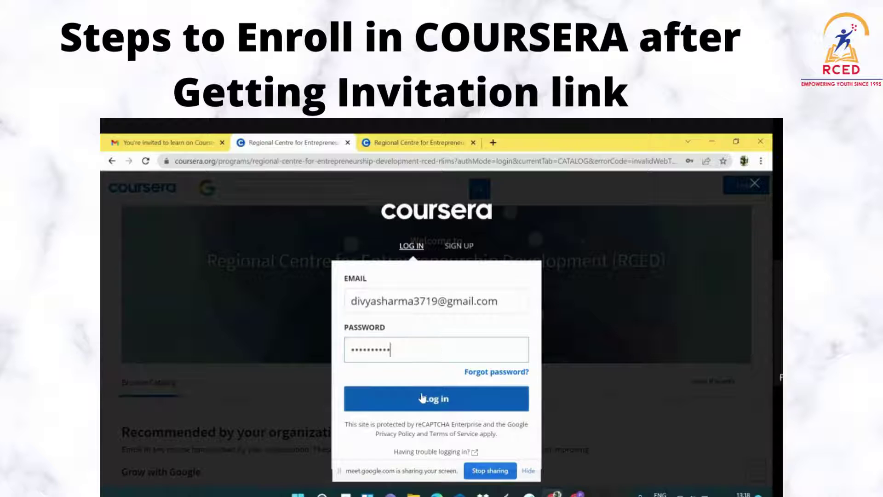
click(434, 401)
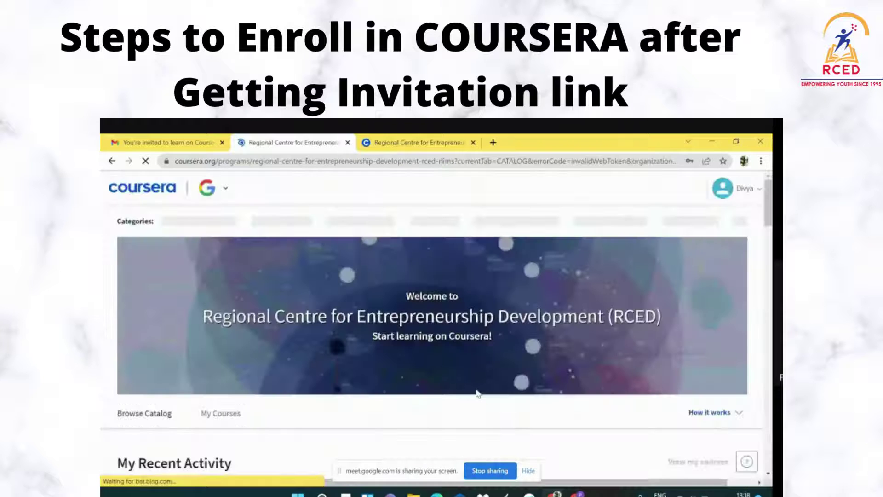
Advance the Grow with Google certificate carousel to reveal Google IT Automation with Python
scroll(474, 377, down, 1)
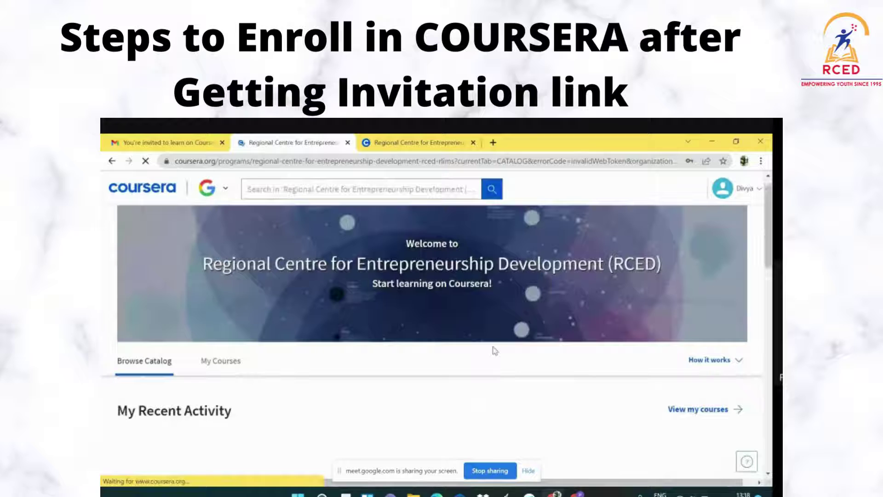
scroll(488, 345, down, 1)
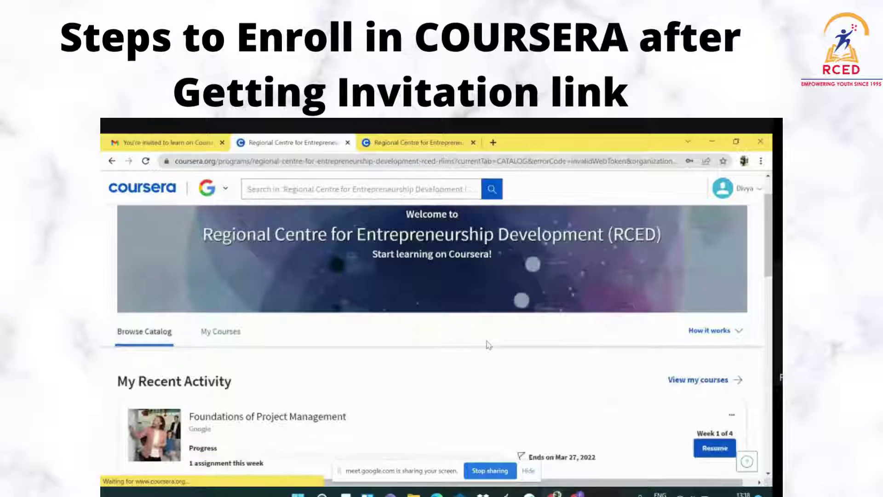
scroll(487, 345, down, 4)
scroll(291, 358, down, 3)
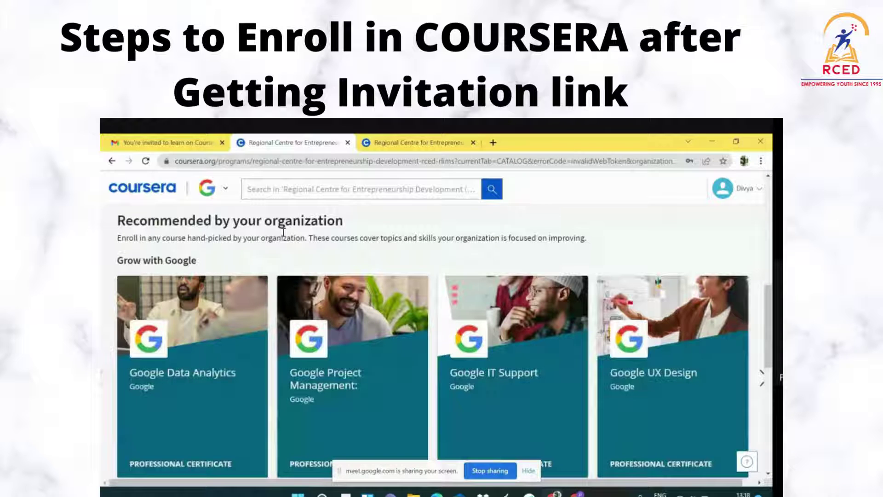
scroll(282, 325, down, 1)
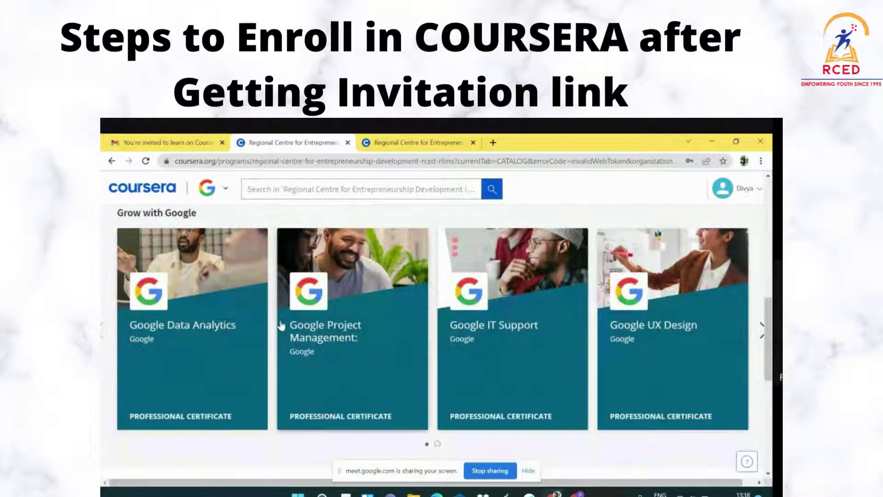
scroll(240, 324, down, 1)
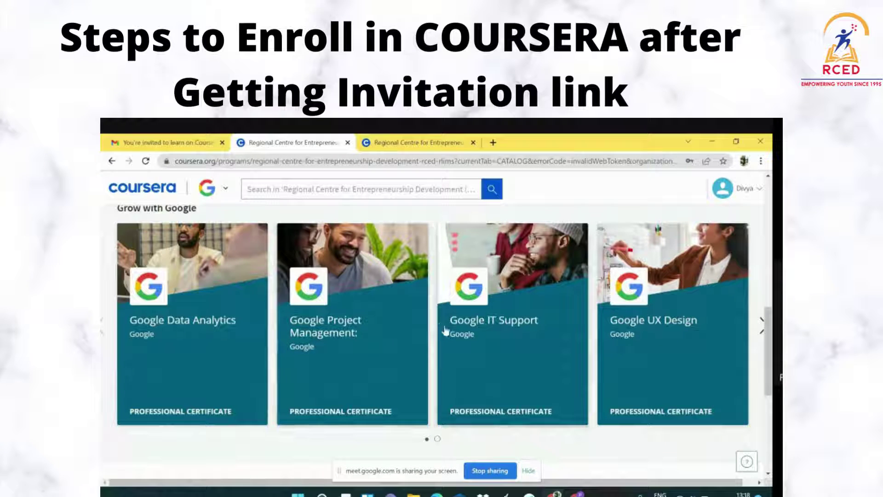
click(762, 322)
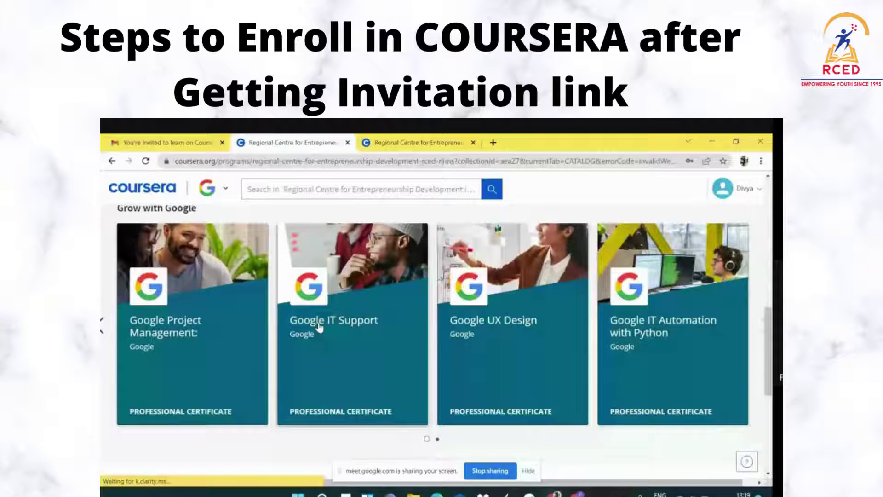
click(319, 326)
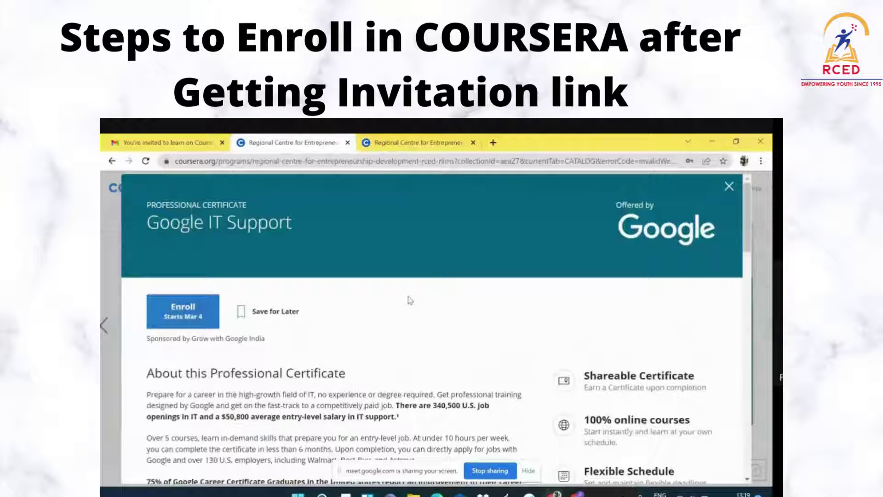
scroll(347, 320, down, 5)
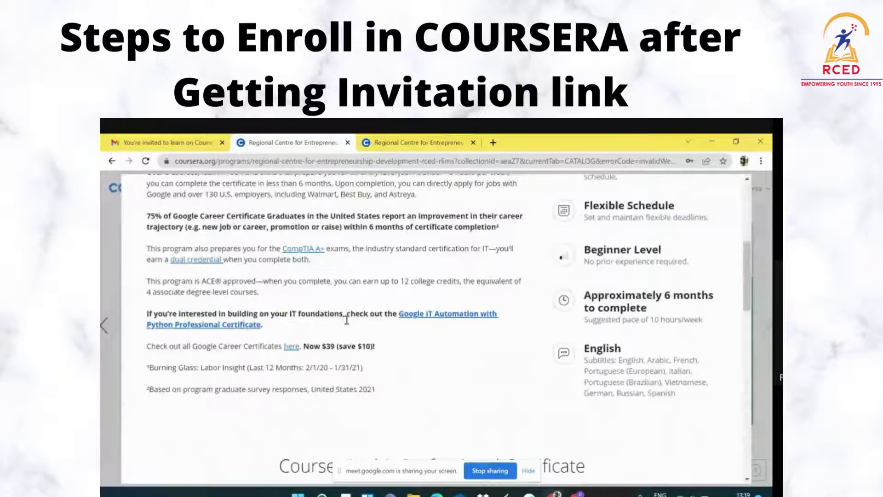
scroll(347, 320, down, 4)
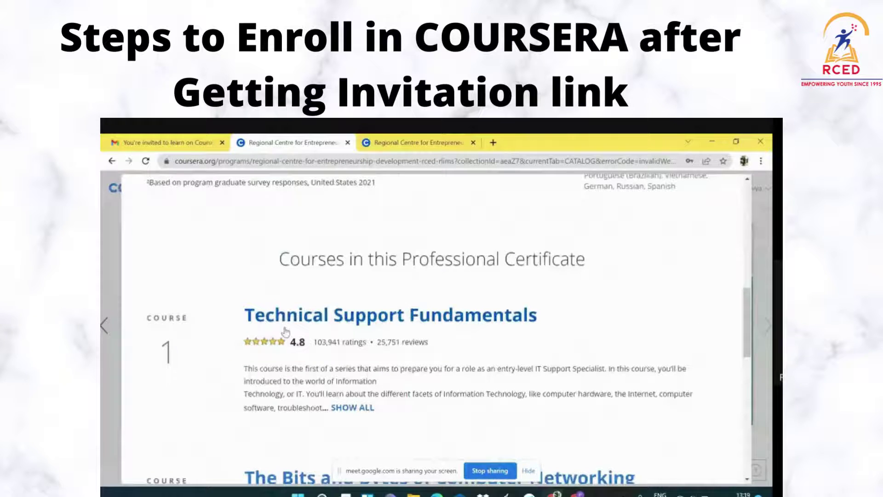
scroll(337, 332, down, 1)
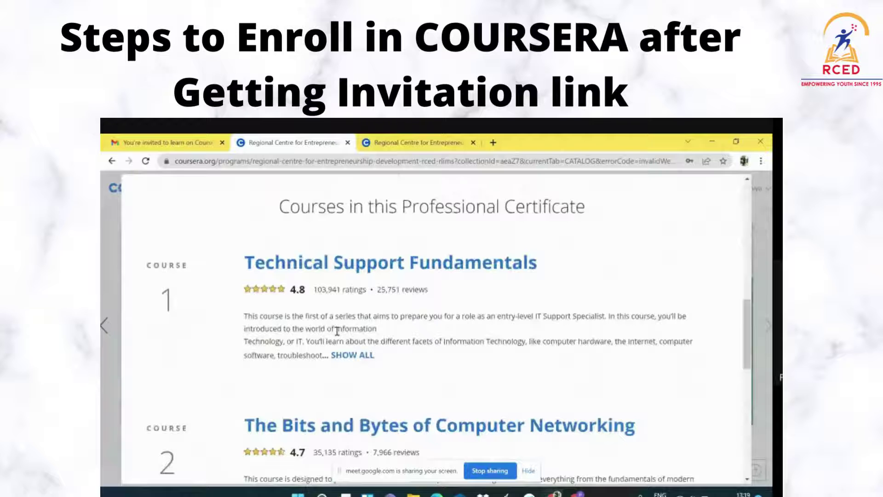
scroll(338, 330, up, 5)
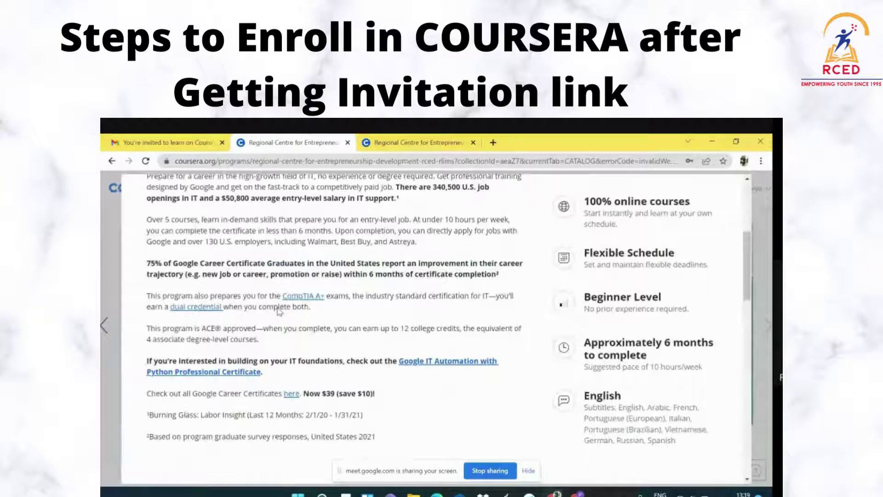
scroll(279, 312, down, 15)
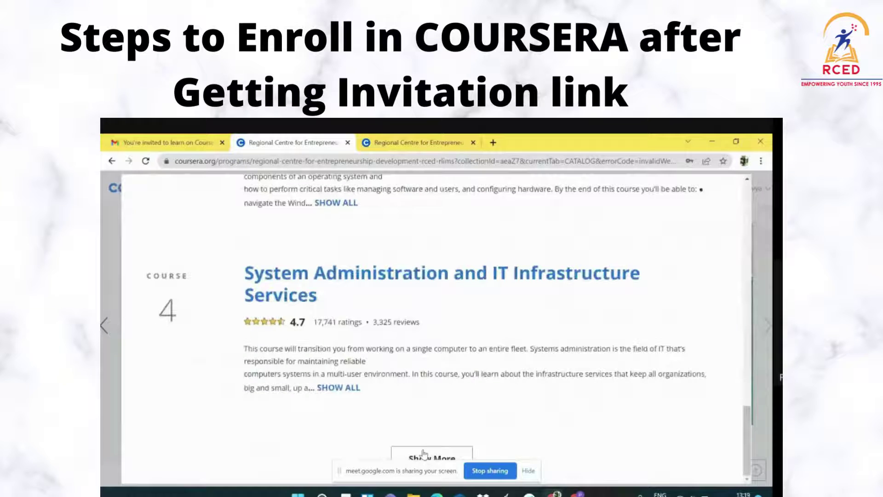
click(423, 456)
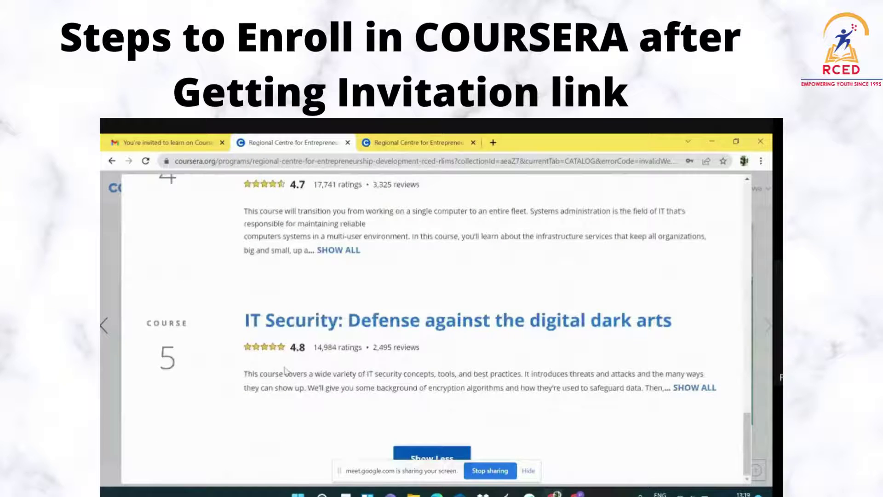
scroll(322, 369, up, 8)
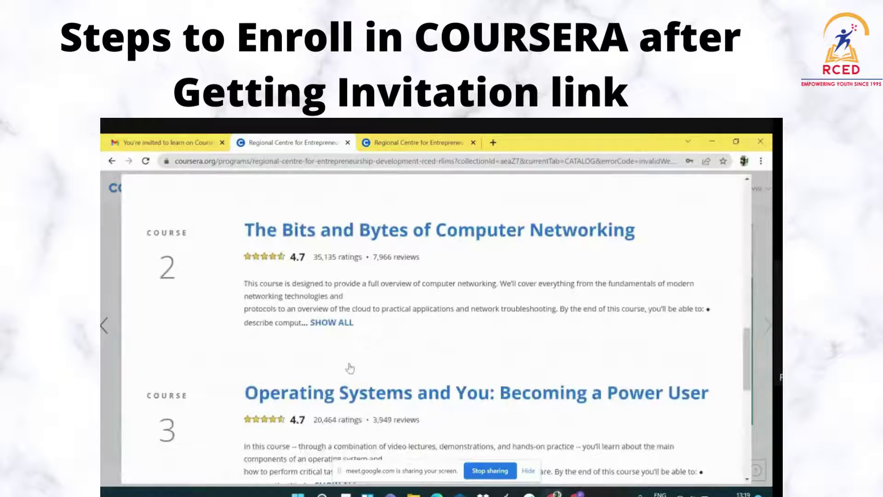
scroll(350, 369, up, 5)
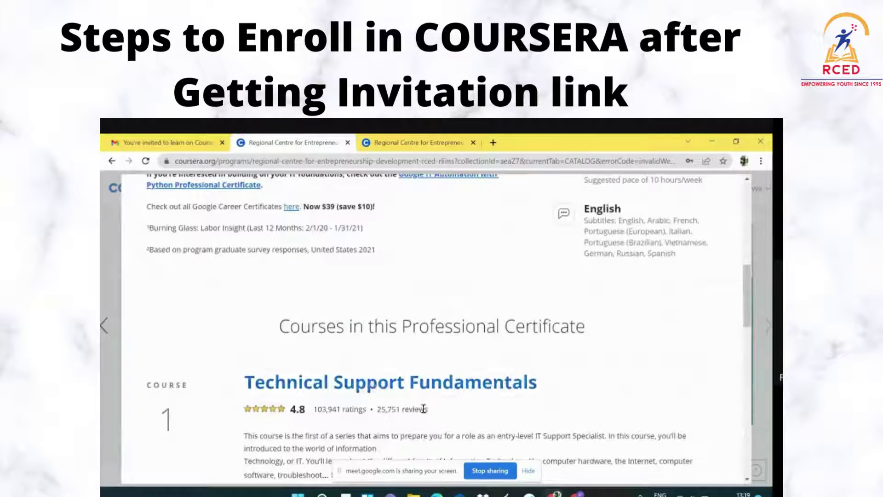
scroll(426, 410, up, 1)
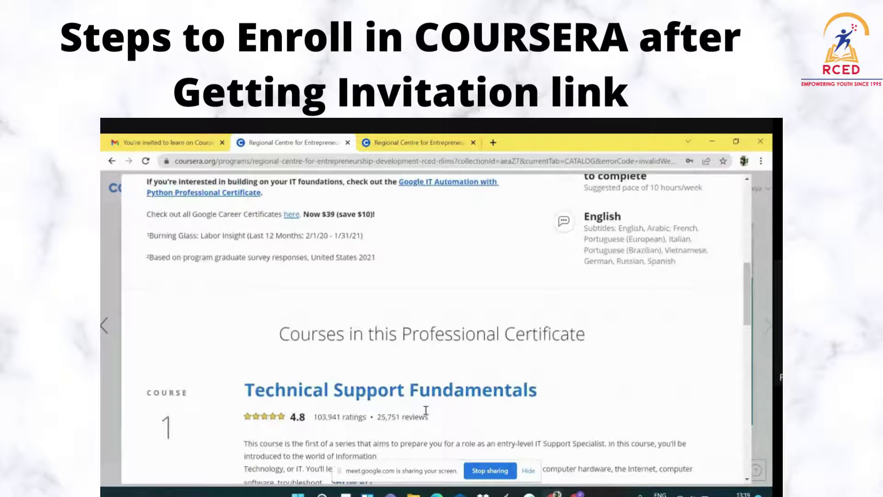
scroll(426, 409, up, 5)
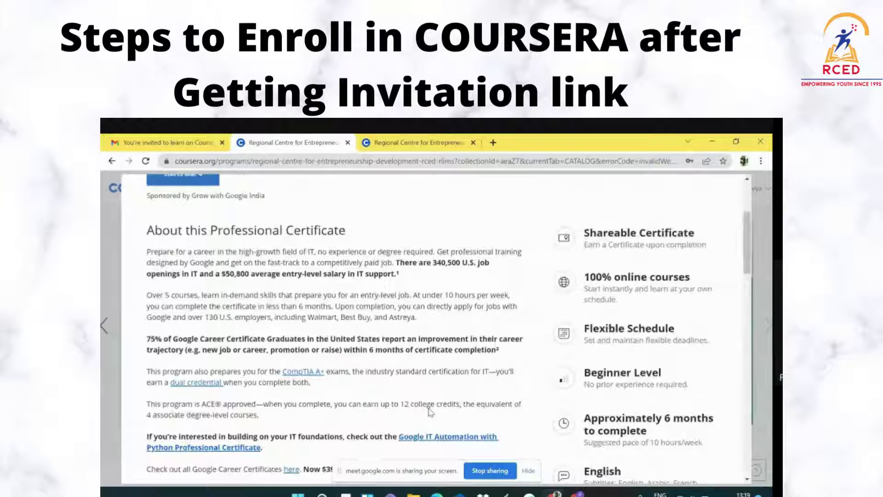
scroll(430, 411, up, 1)
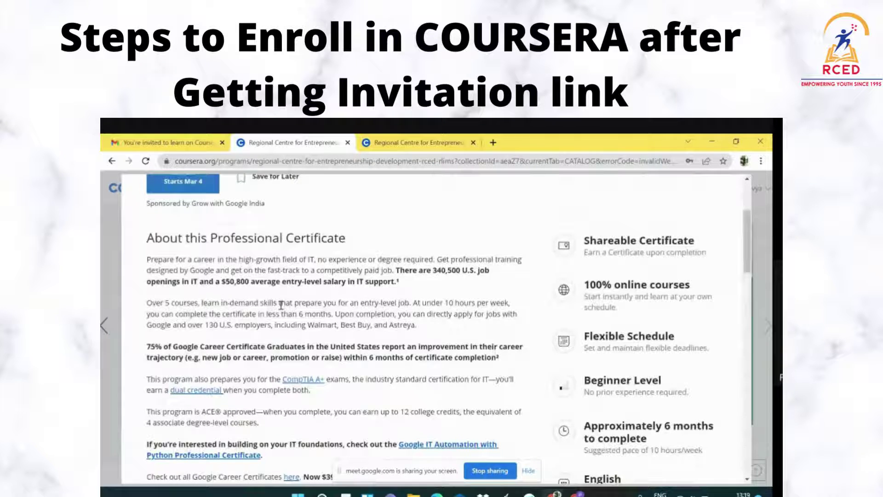
scroll(266, 303, up, 3)
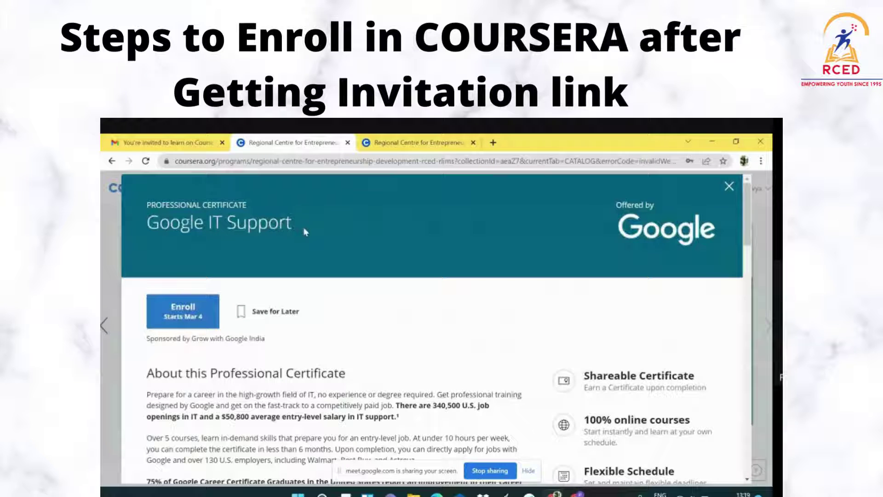
Enroll in Google IT Support, dismiss the ID verification notice, and go to Technical Support Fundamentals
click(184, 315)
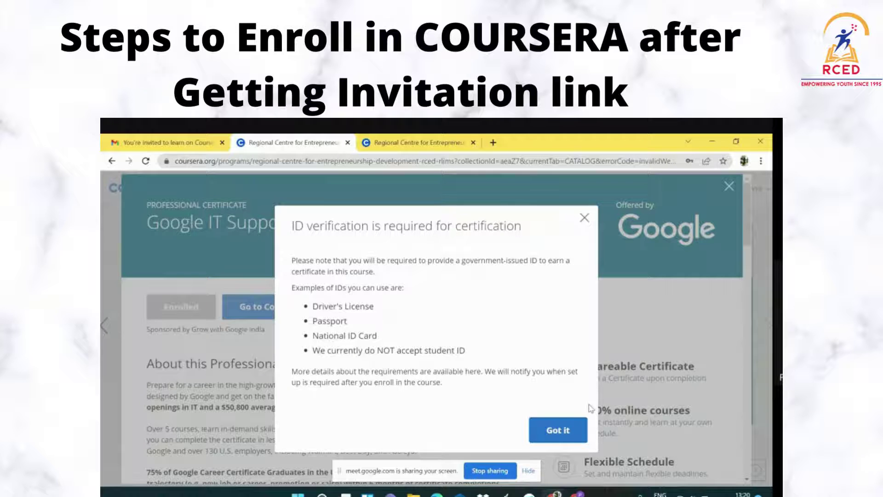
click(560, 438)
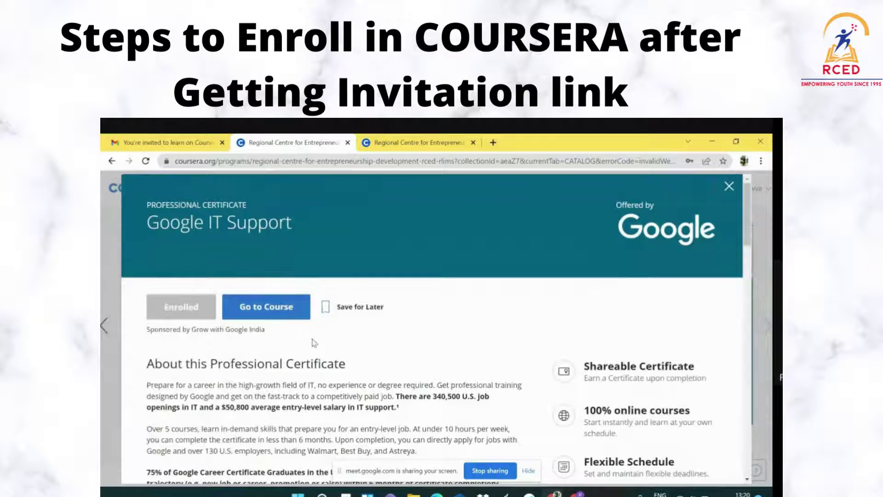
scroll(314, 343, down, 1)
scroll(314, 342, up, 1)
click(267, 313)
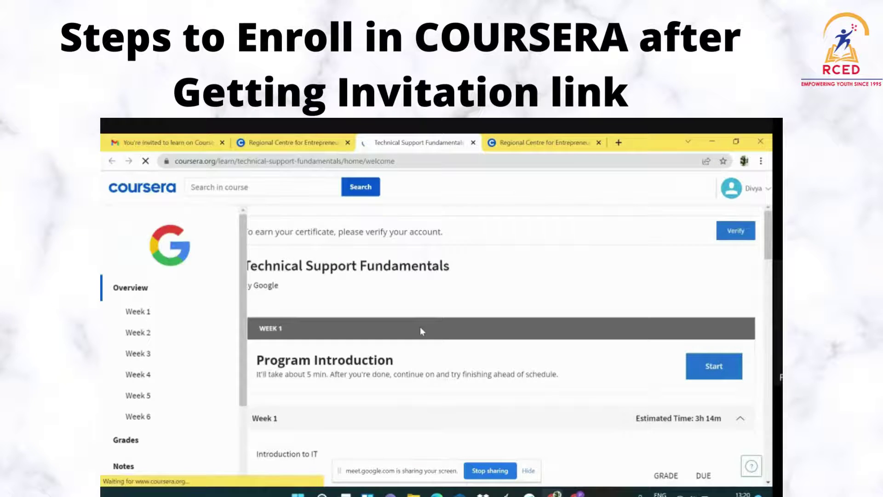
Close the timezone mismatch warning and look through Weeks 1–6, Introduction to IT to Troubleshooting
scroll(421, 327, down, 1)
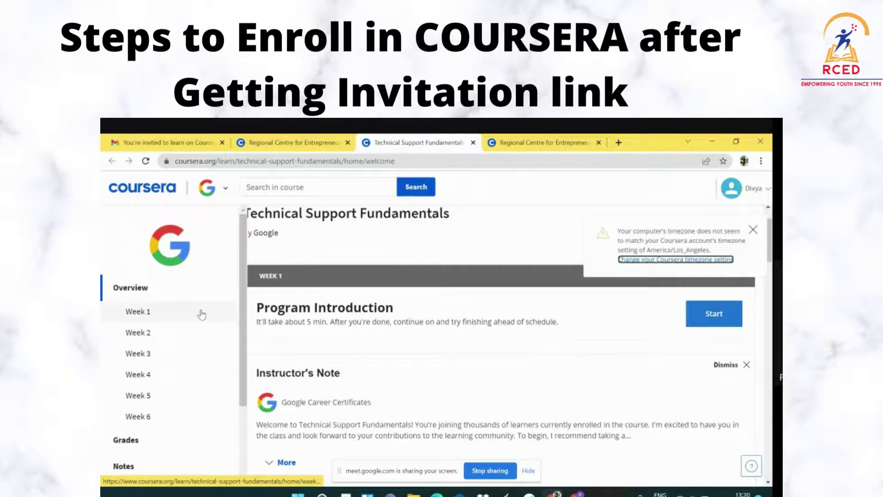
scroll(468, 371, down, 2)
scroll(467, 372, down, 3)
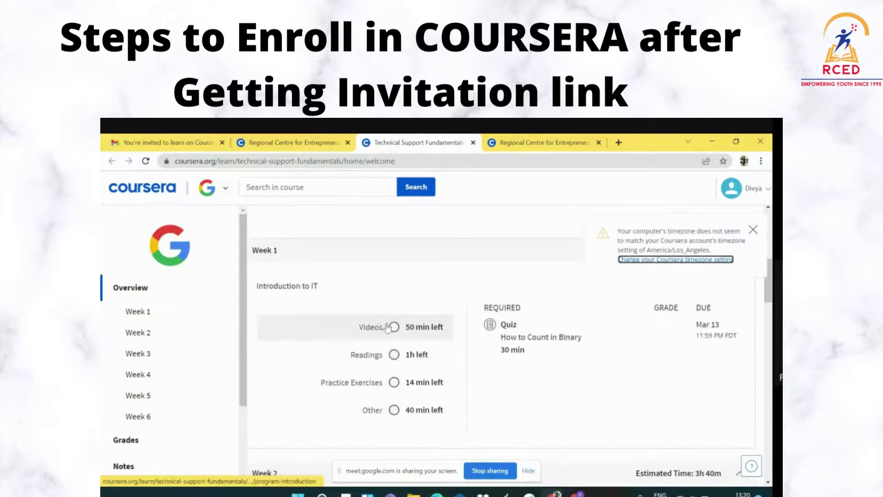
scroll(640, 339, up, 2)
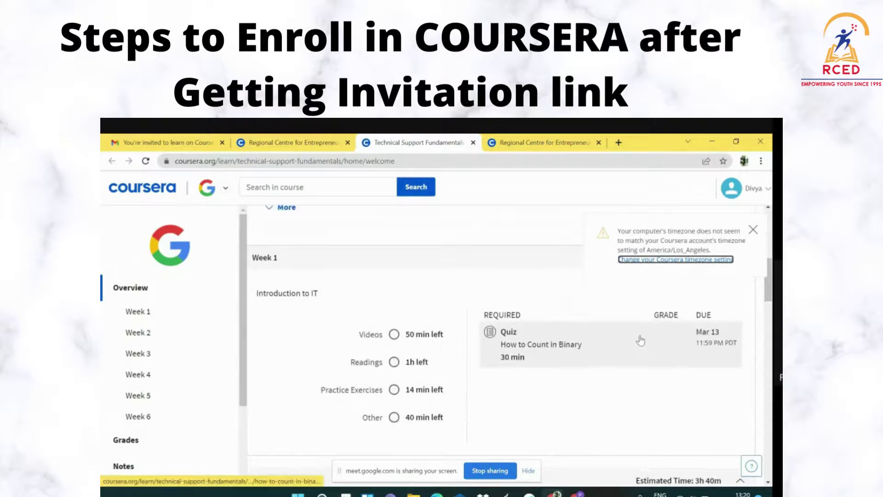
click(753, 229)
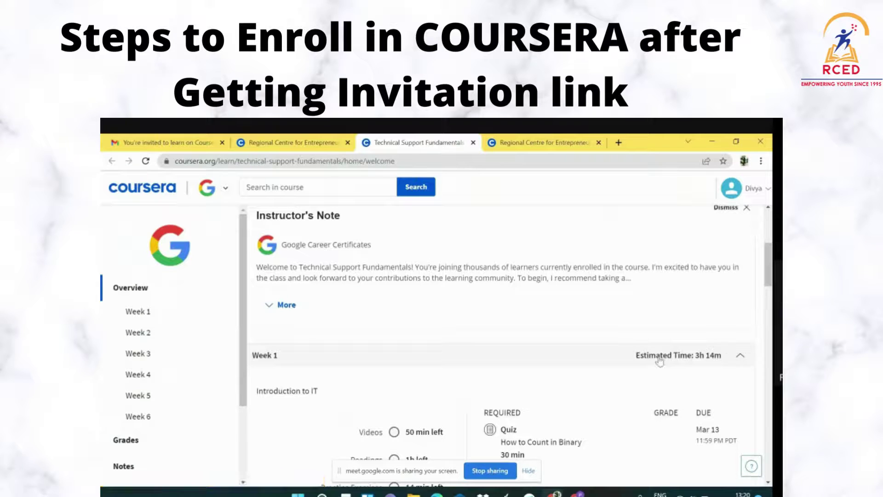
scroll(697, 361, down, 7)
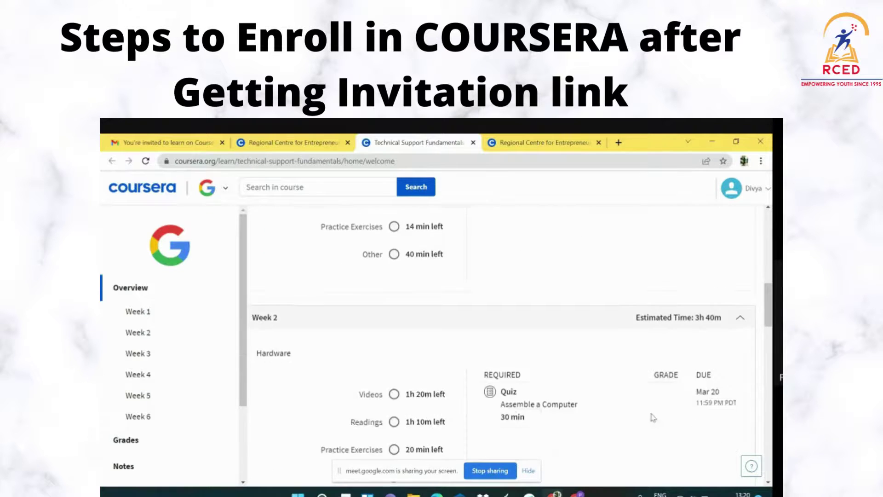
scroll(488, 372, down, 12)
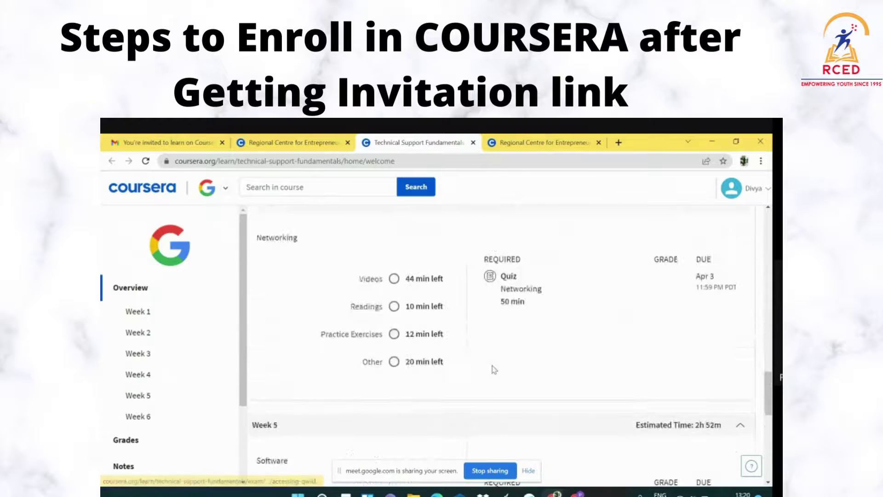
scroll(494, 366, down, 4)
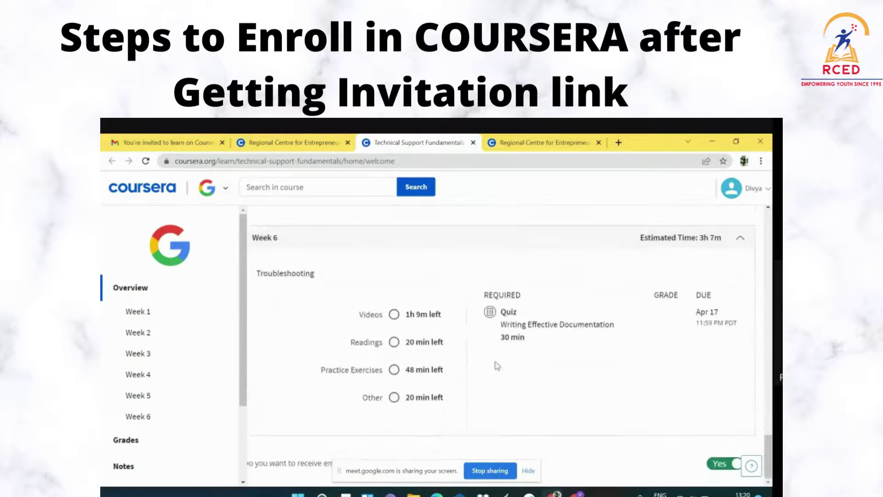
scroll(497, 364, up, 6)
scroll(499, 365, up, 15)
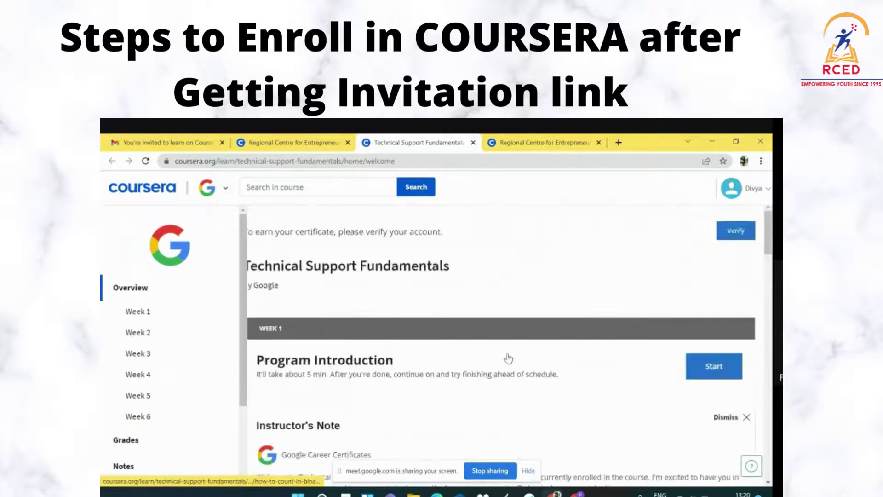
Start the Week 1 Program Introduction lecture and play its 5:18 video
click(712, 375)
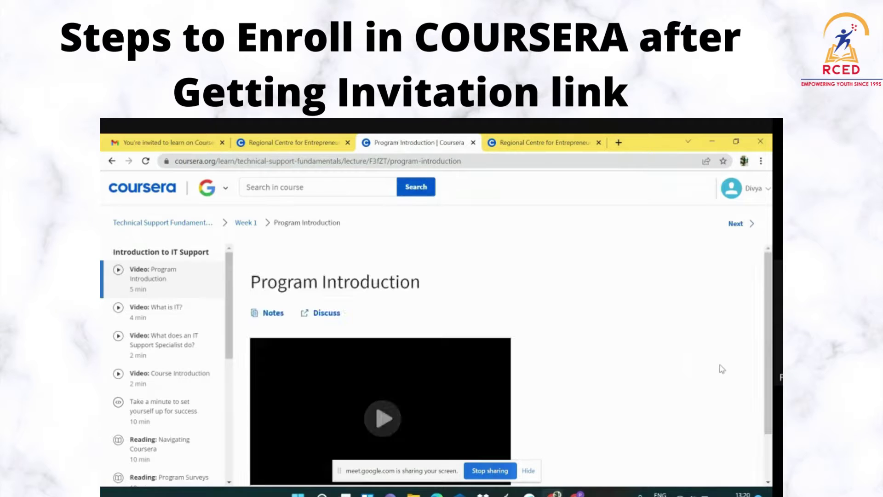
scroll(498, 282, down, 2)
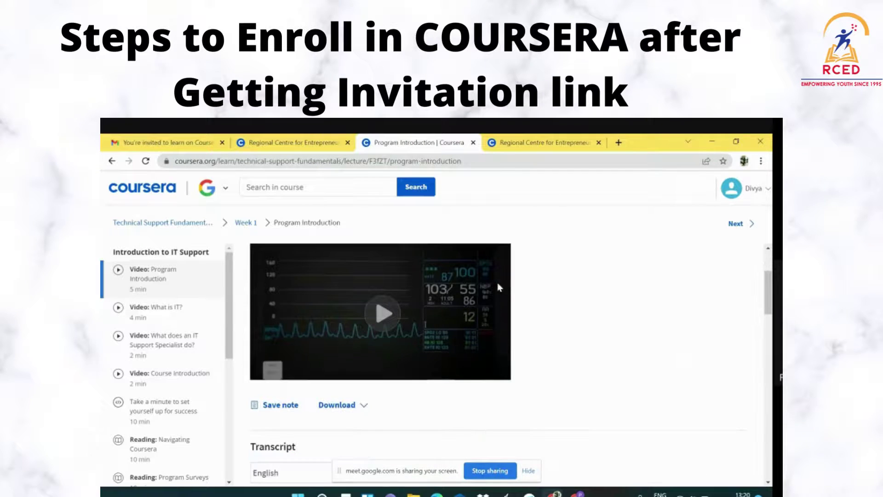
click(383, 324)
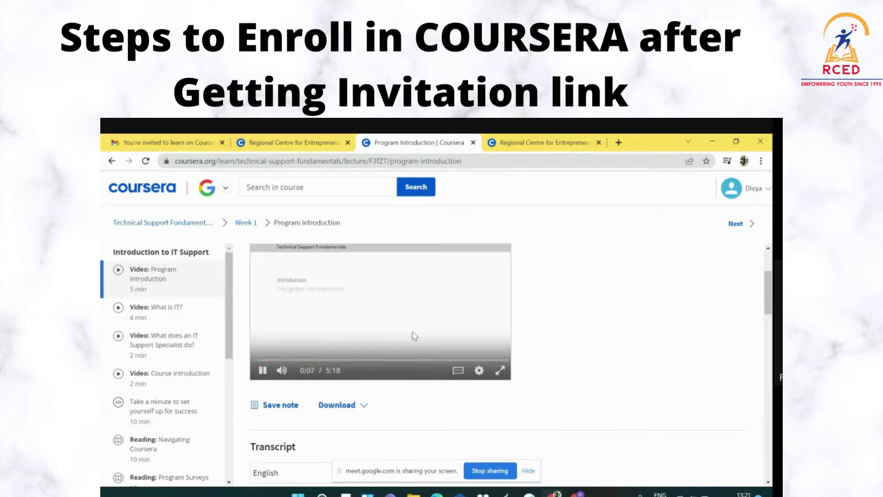
scroll(377, 332, down, 3)
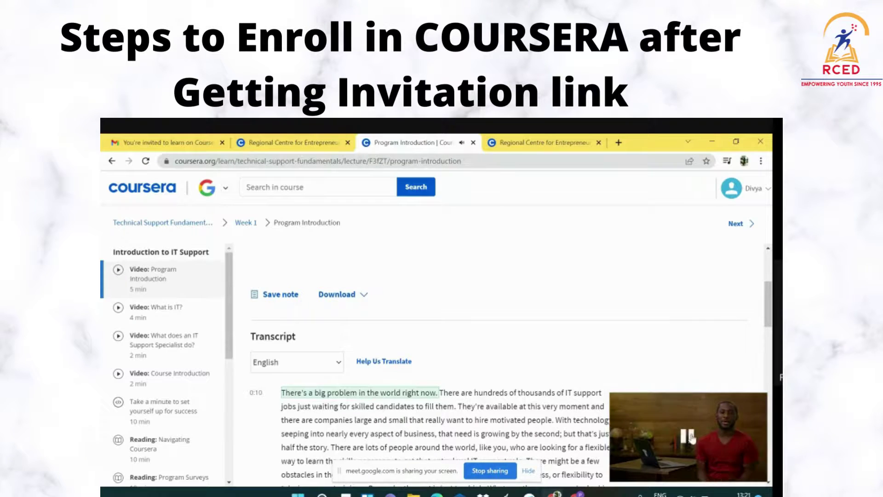
scroll(365, 325, down, 1)
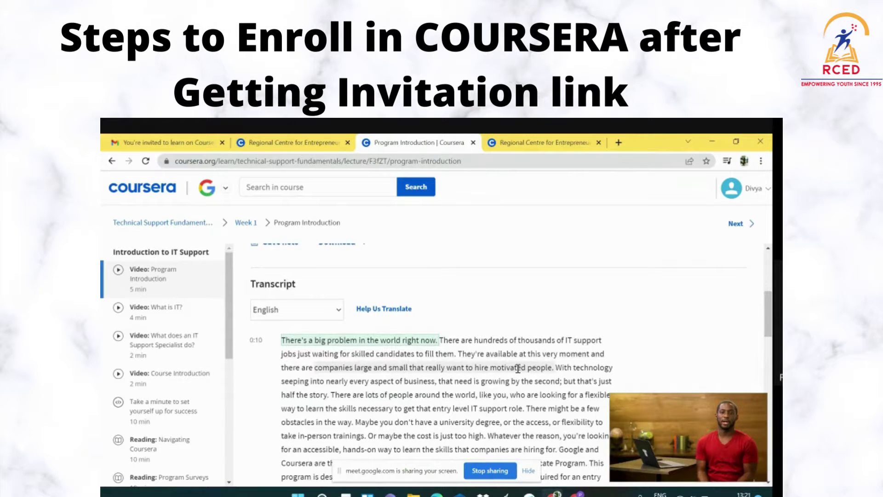
scroll(461, 386, down, 2)
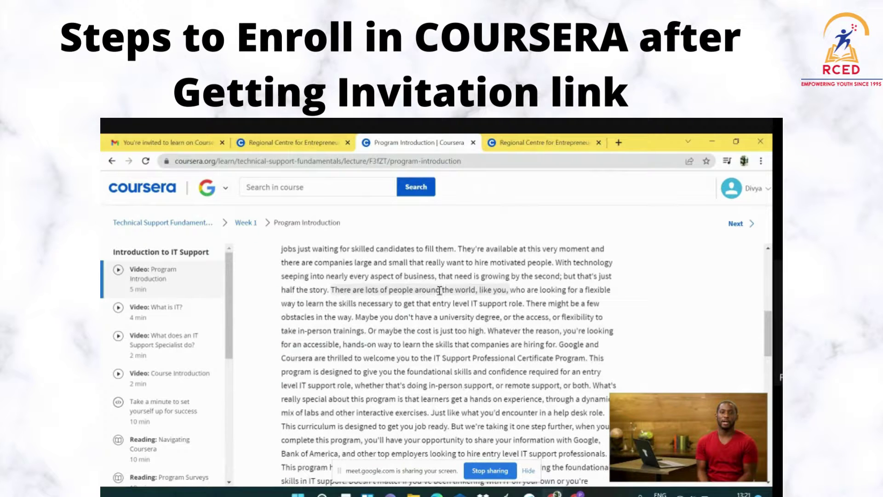
scroll(506, 368, down, 1)
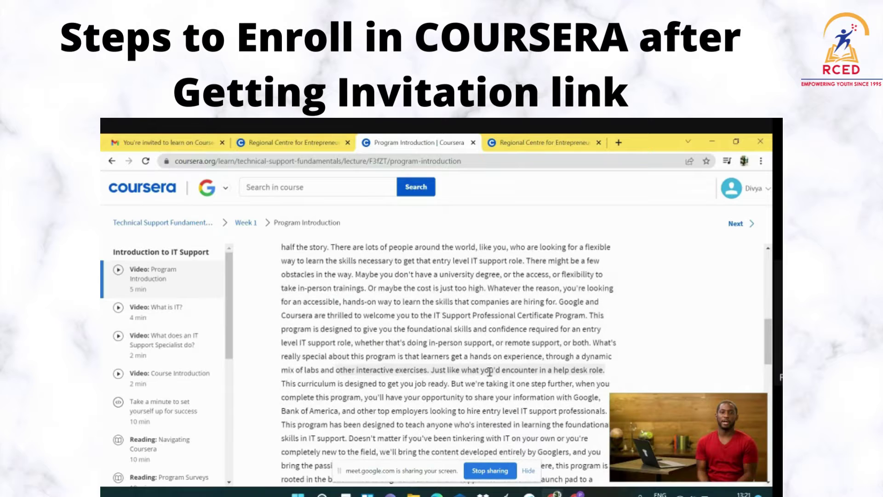
scroll(490, 371, down, 3)
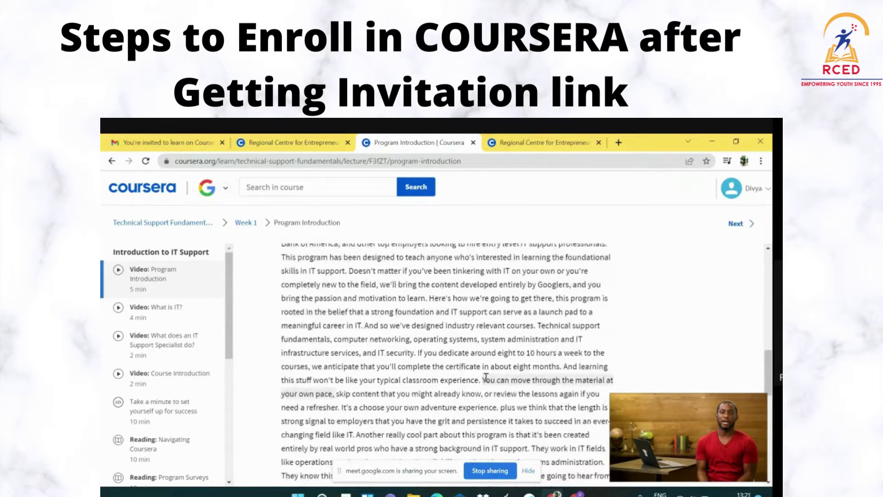
click(401, 336)
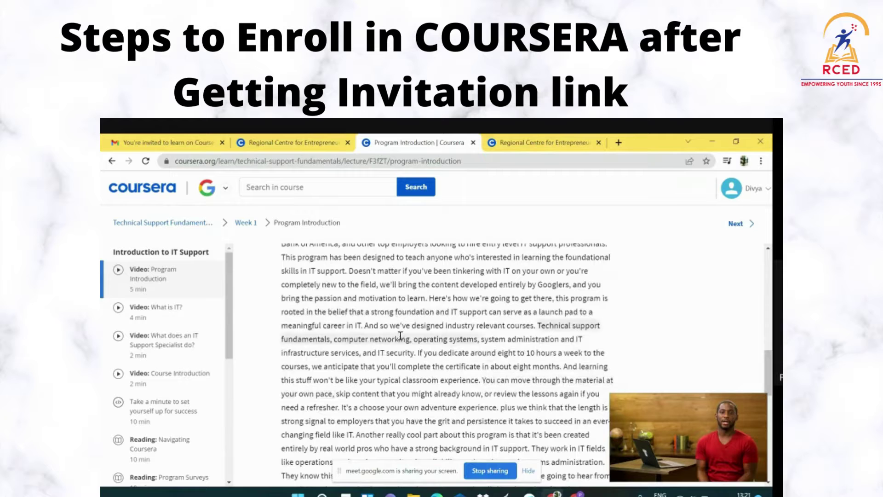
scroll(401, 335, down, 1)
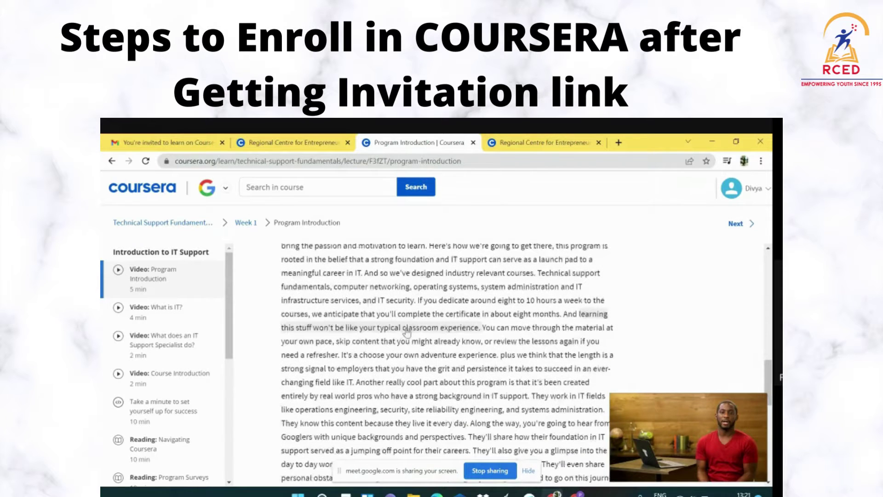
scroll(407, 331, down, 10)
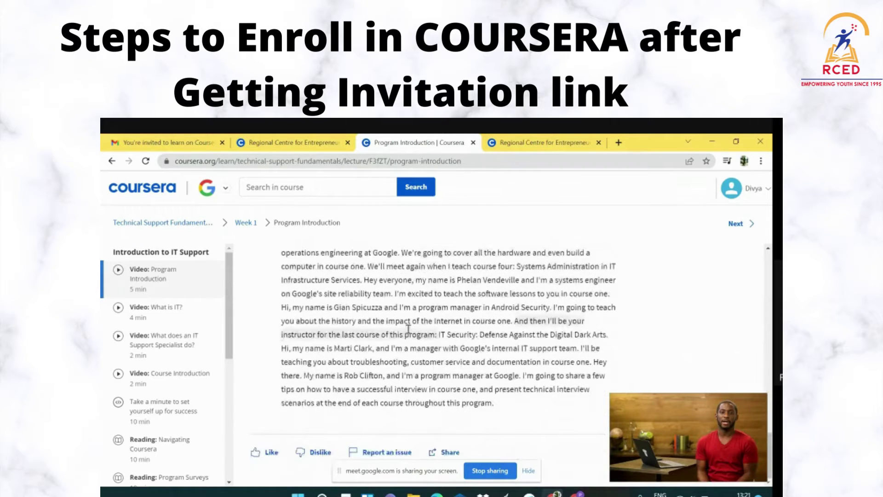
scroll(408, 329, up, 10)
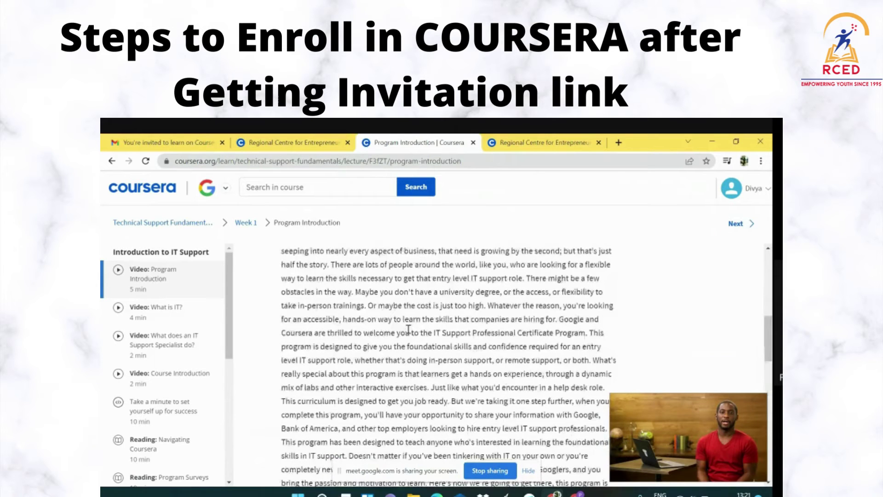
scroll(408, 329, up, 10)
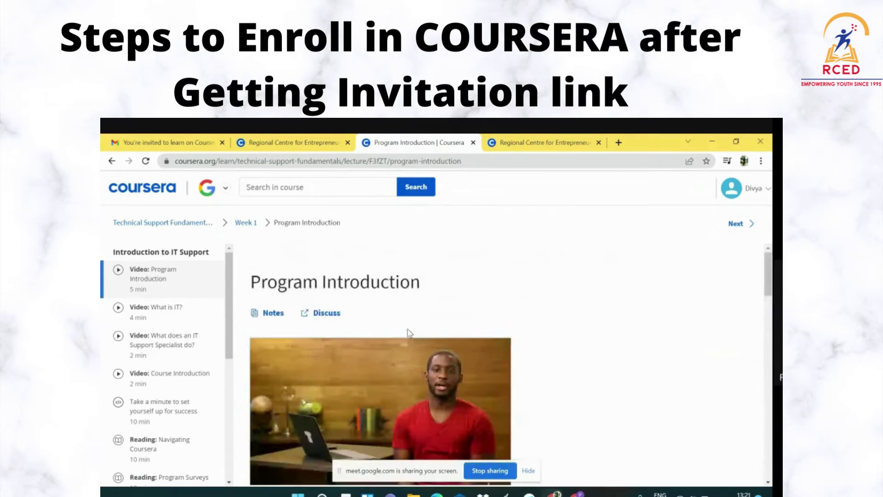